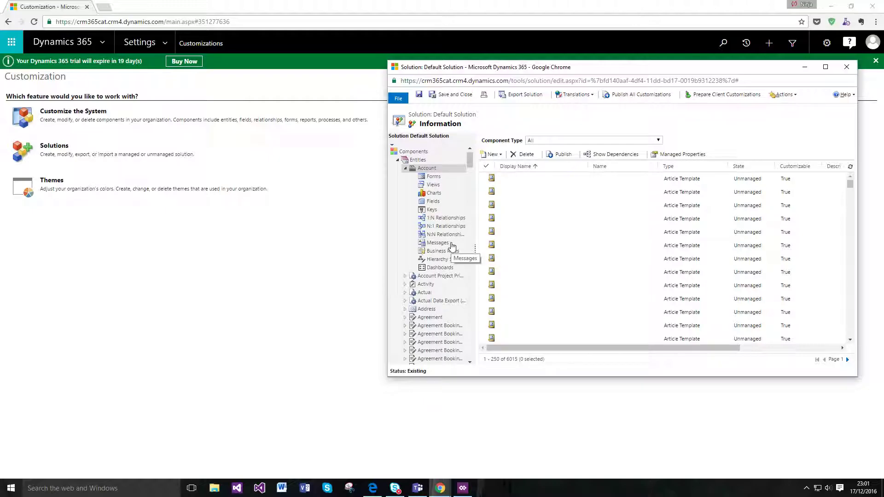
# Show the Account entity's Business Rules list to begin a new business rule
pyautogui.click(443, 251)
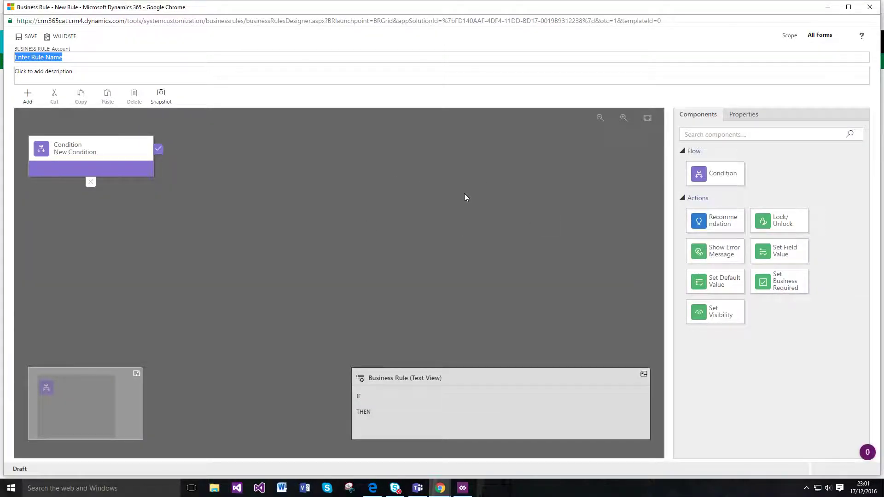
# Rename the default condition to 'If the Account name contains Cat'
pyautogui.click(103, 174)
pyautogui.moveTo(760, 164); pyautogui.dragTo(609, 173)
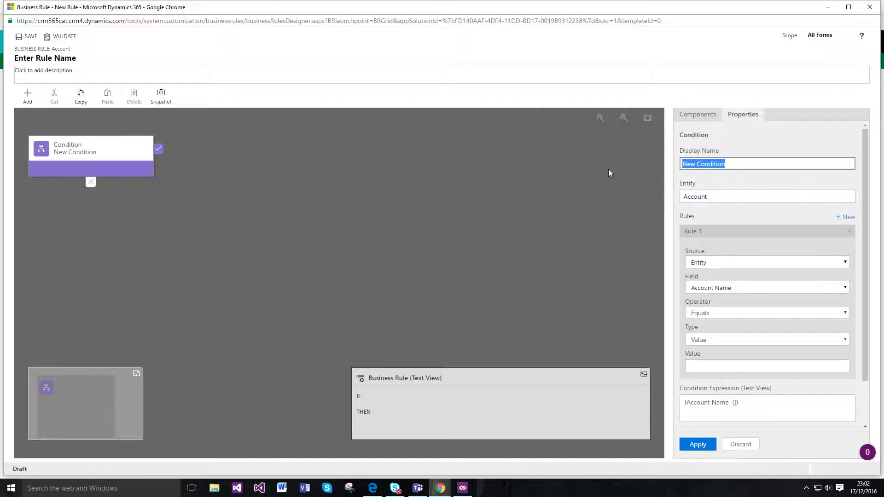
pyautogui.press('BackSpace')
pyautogui.write('If the Account name contains Cat')
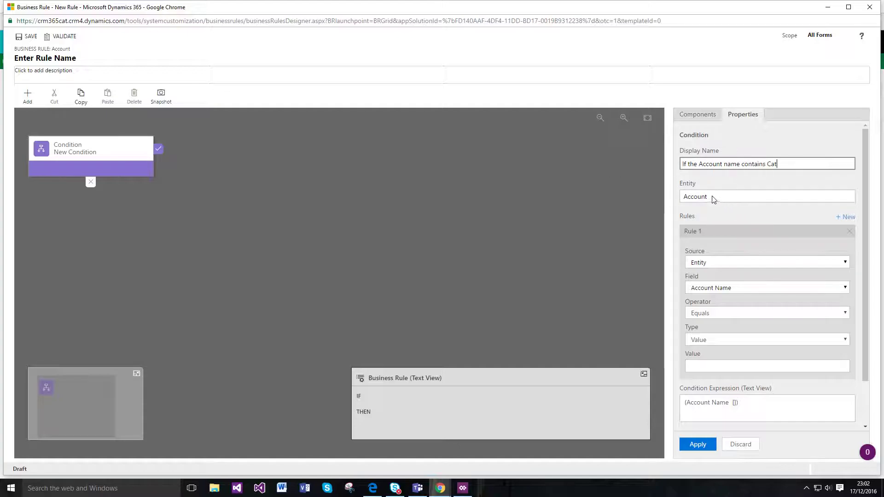
# Set the condition to Account Name Contains the Value 'Cat' and apply it
pyautogui.click(718, 314)
pyautogui.click(716, 352)
pyautogui.click(715, 346)
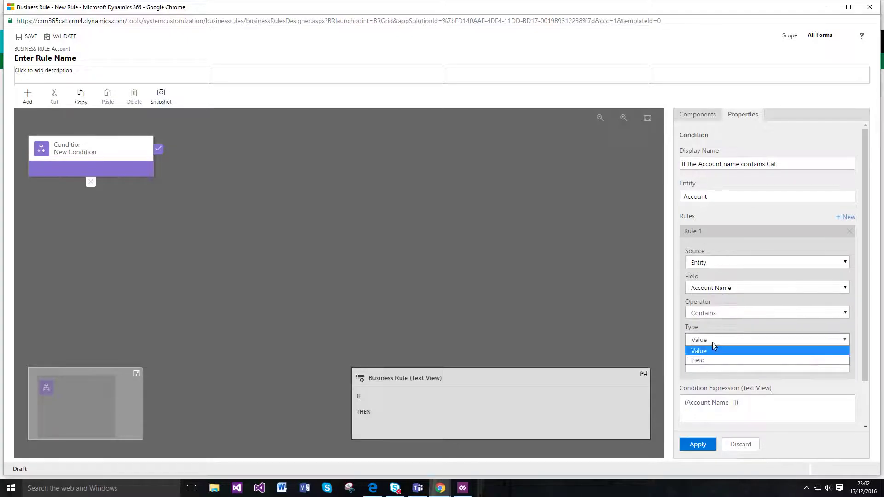
pyautogui.click(709, 360)
pyautogui.click(709, 340)
pyautogui.click(708, 350)
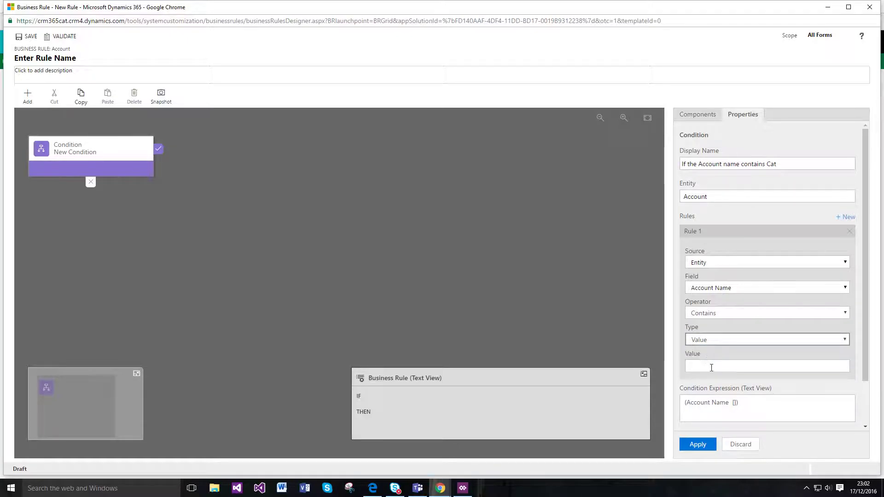
pyautogui.click(711, 368)
pyautogui.write('Cat')
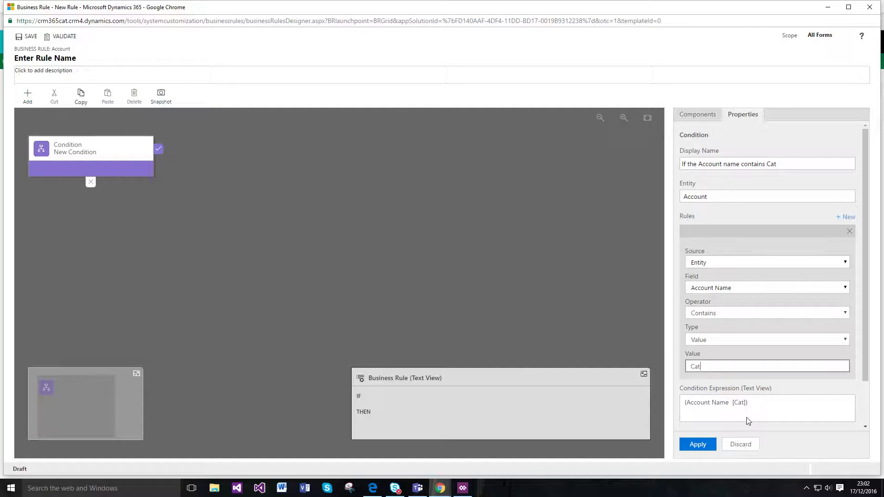
pyautogui.click(697, 445)
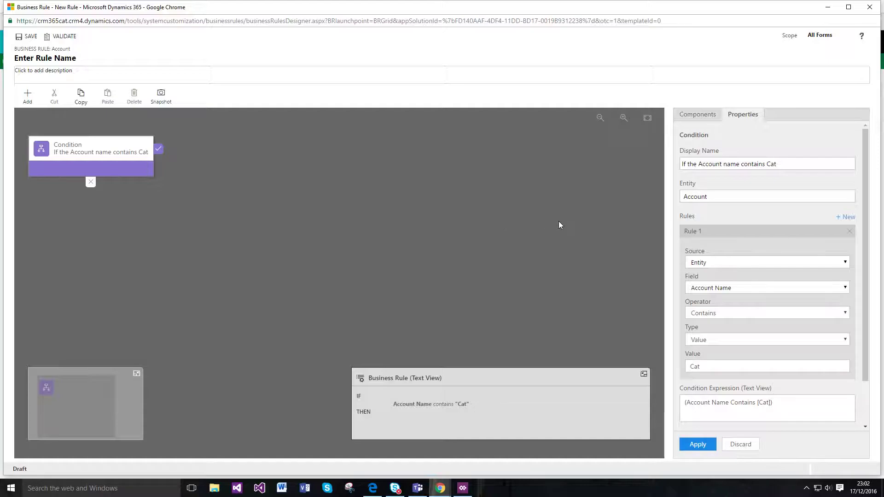
# Add a Recommendation after the condition, named 'Recommend to change the name'
pyautogui.click(686, 117)
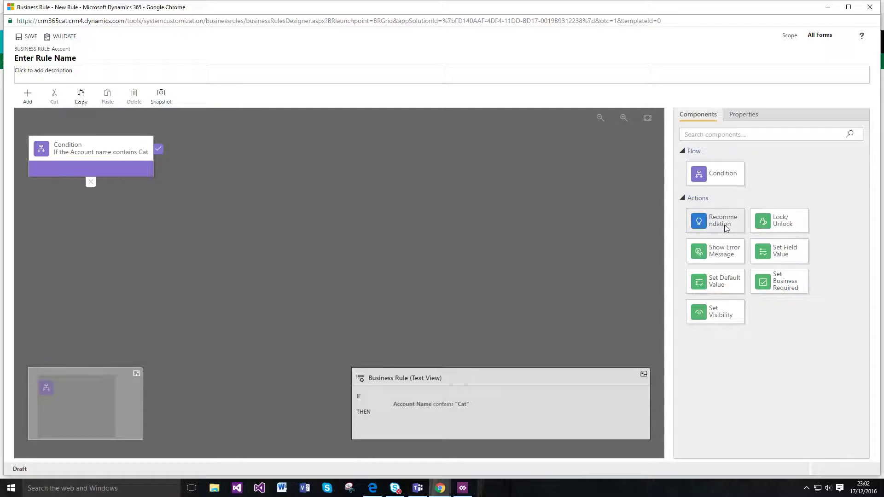
pyautogui.moveTo(721, 223); pyautogui.dragTo(169, 164)
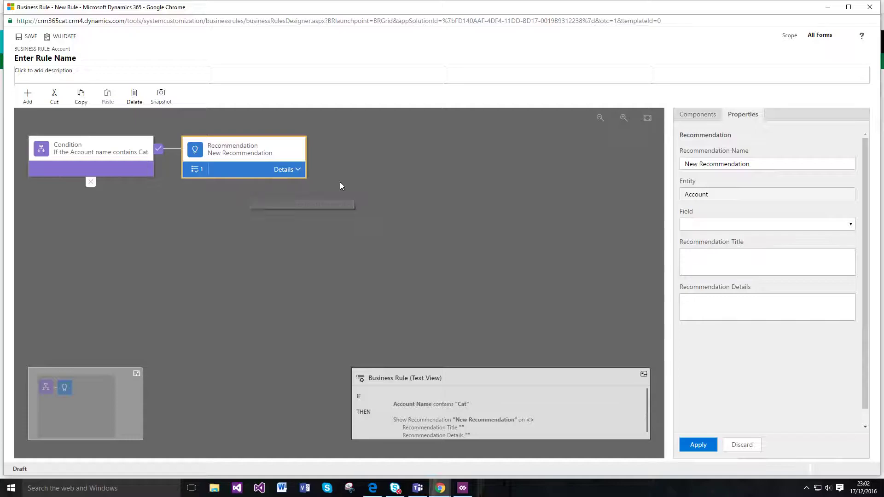
pyautogui.click(742, 165)
pyautogui.hotkey('ctrl', 'a')
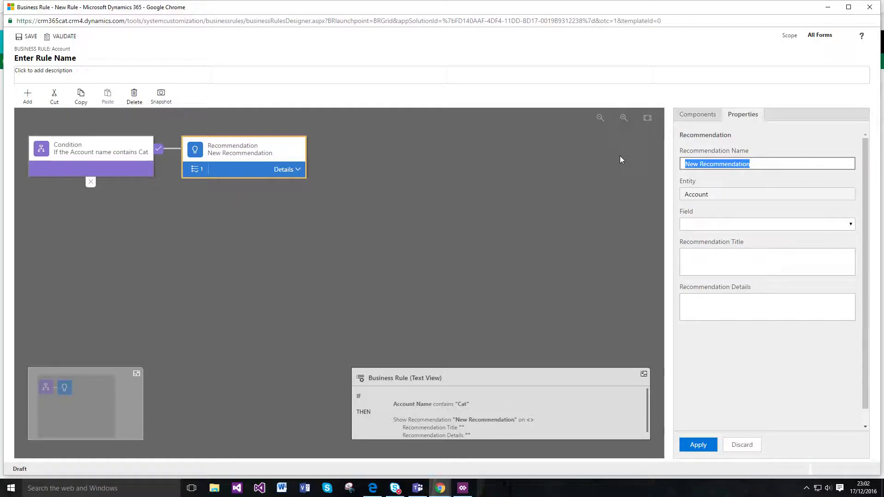
pyautogui.write('Recommend')
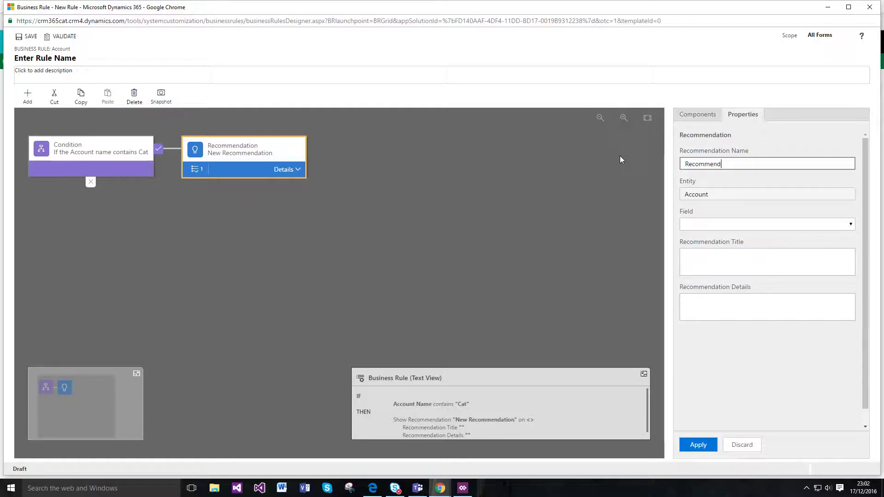
pyautogui.write(' to change')
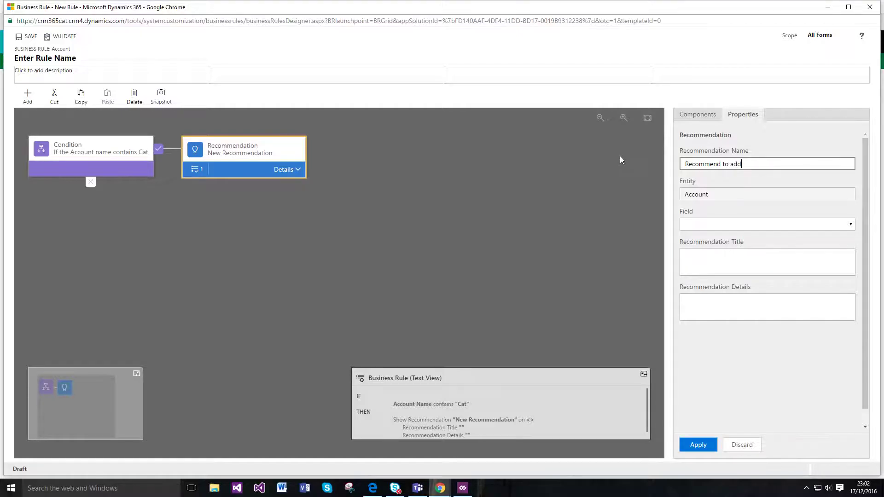
pyautogui.write(' the name')
# Point the recommendation at Account Name with title 'Are you sure this is correct?' and details text
pyautogui.click(722, 225)
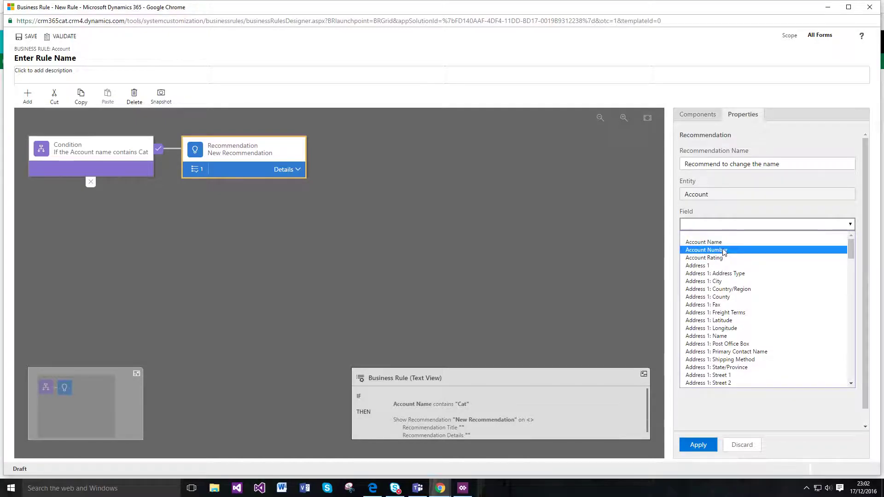
pyautogui.click(721, 242)
pyautogui.click(723, 266)
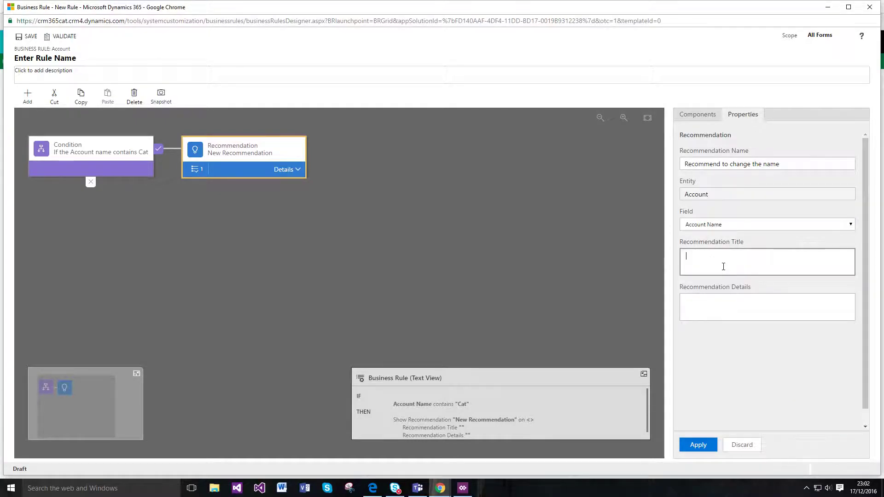
pyautogui.write('Are you sure this')
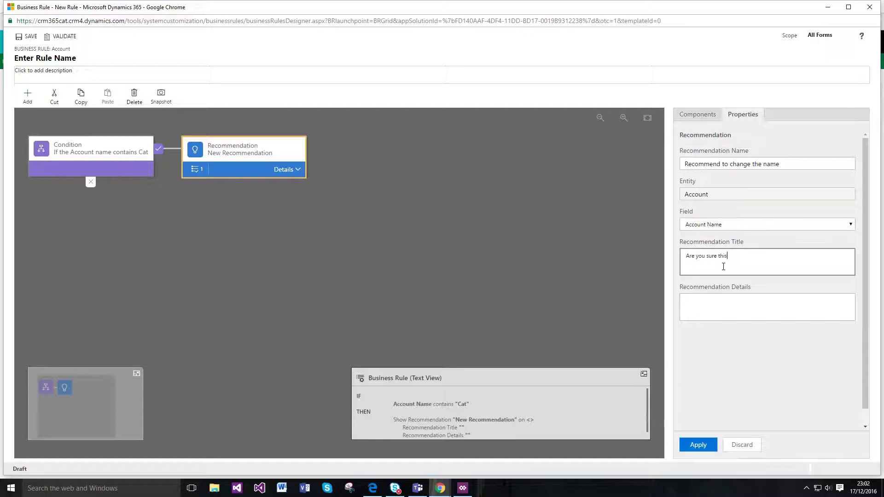
pyautogui.write(' is correct?')
pyautogui.click(715, 303)
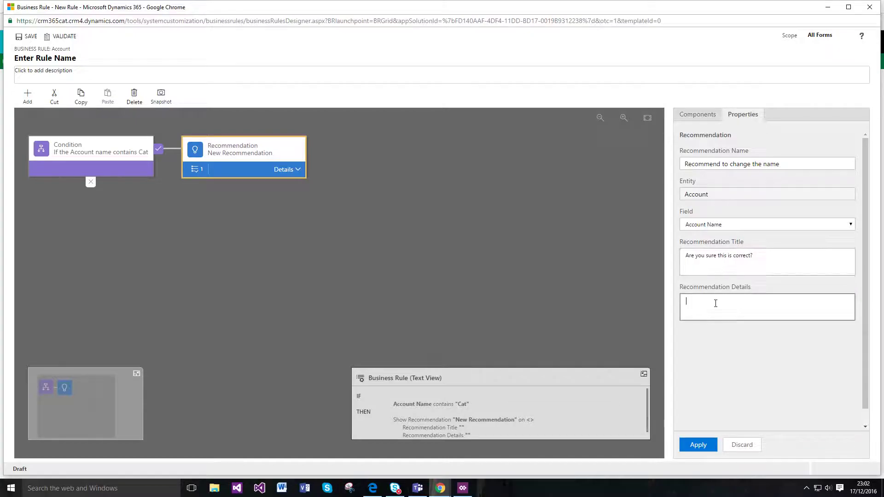
pyautogui.write('Do you need to add more cats')
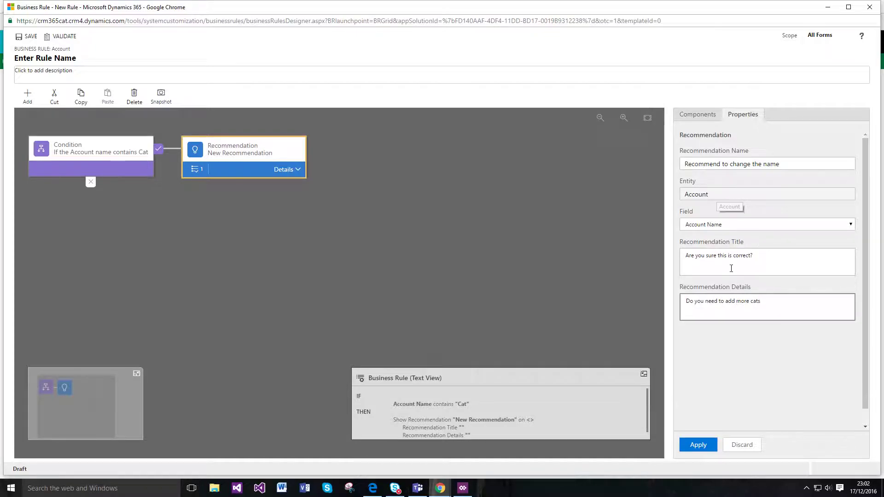
# Keep Account Name as the field, apply the recommendation, and validate the rule
pyautogui.click(713, 227)
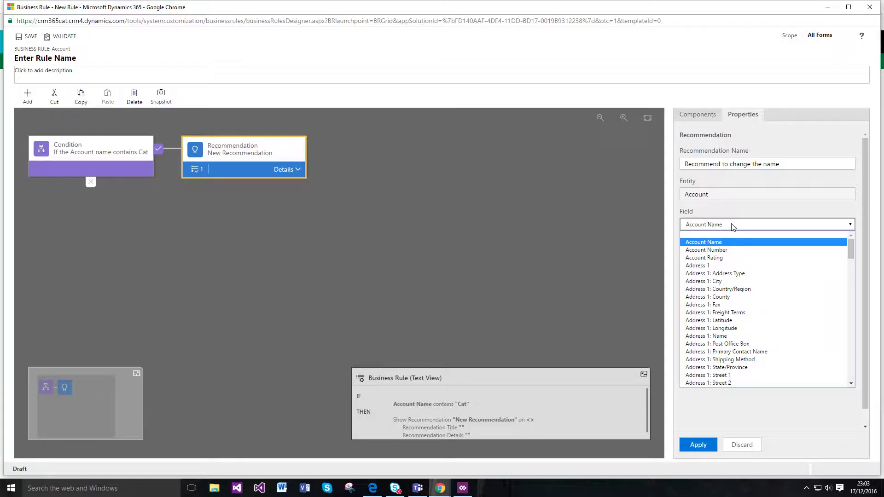
pyautogui.click(734, 227)
pyautogui.click(791, 266)
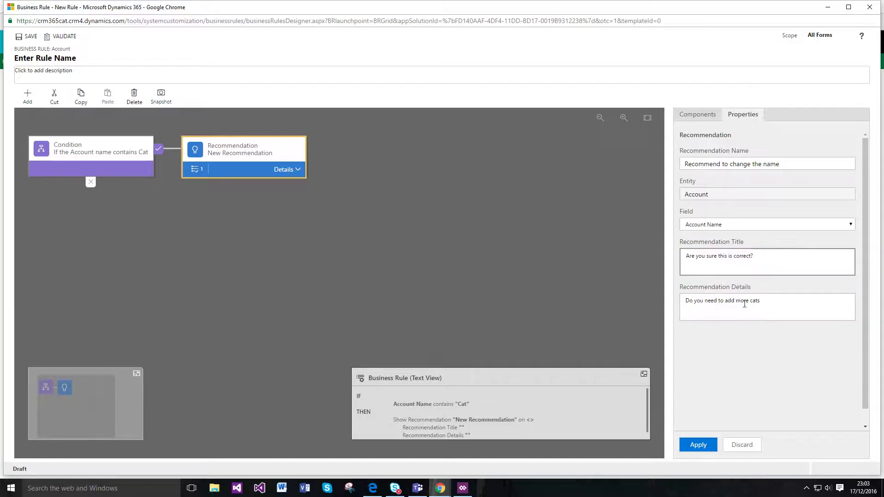
pyautogui.click(704, 449)
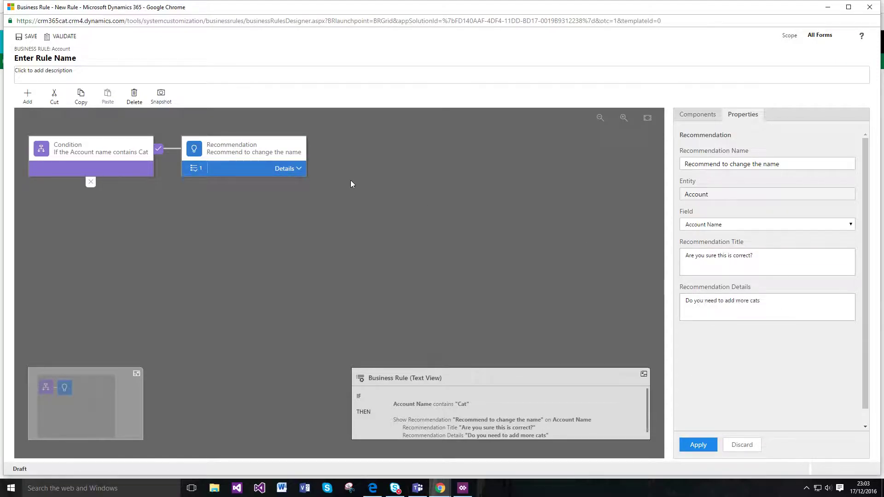
pyautogui.click(32, 37)
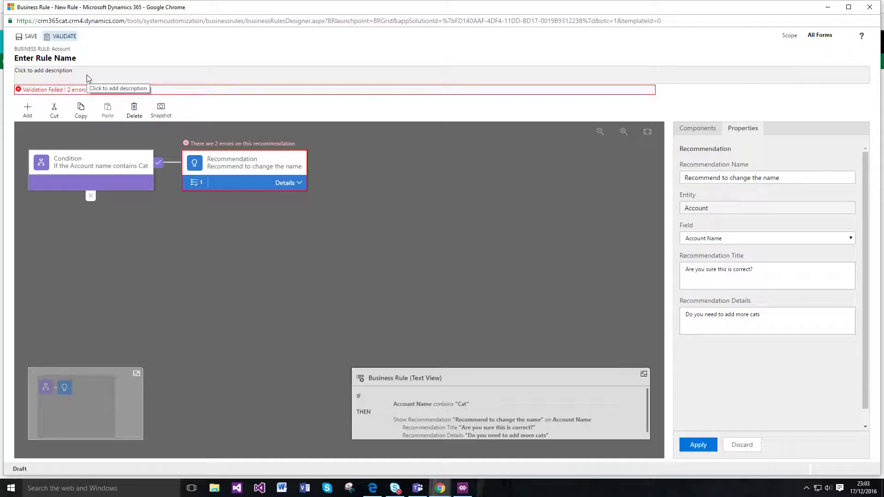
# Name the recommendation's action 'Clear Field and Start Again' and make it clear Account Name
pyautogui.click(297, 185)
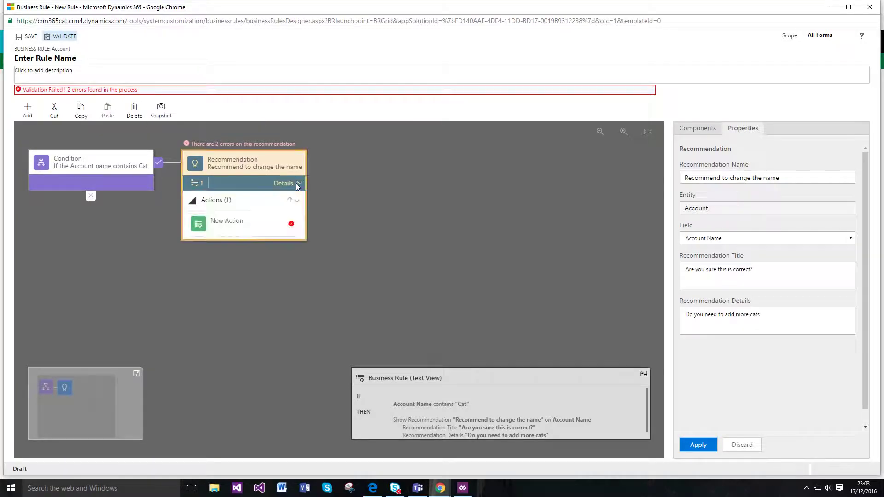
pyautogui.click(262, 230)
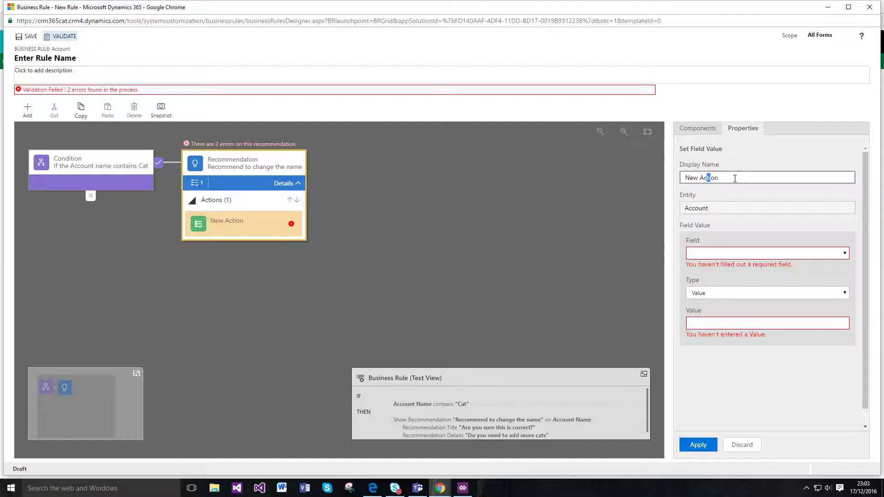
pyautogui.moveTo(713, 178); pyautogui.dragTo(607, 178)
pyautogui.write('Clea')
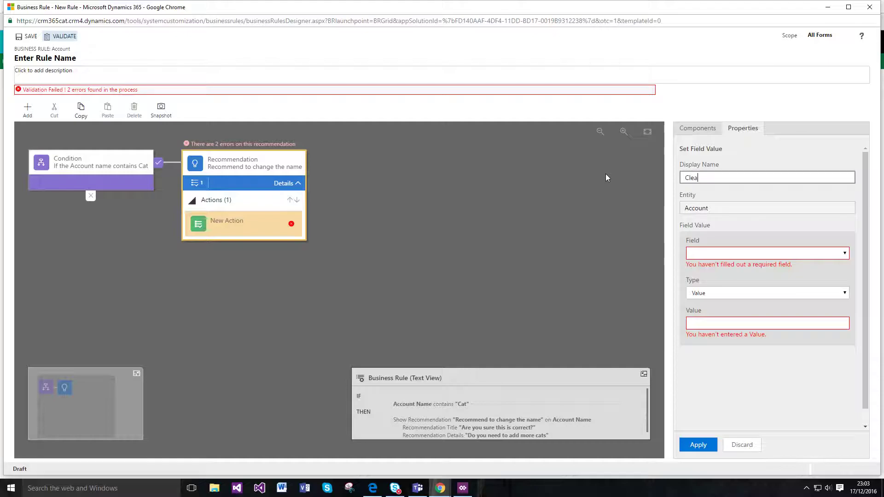
pyautogui.write('r Field and Start Again')
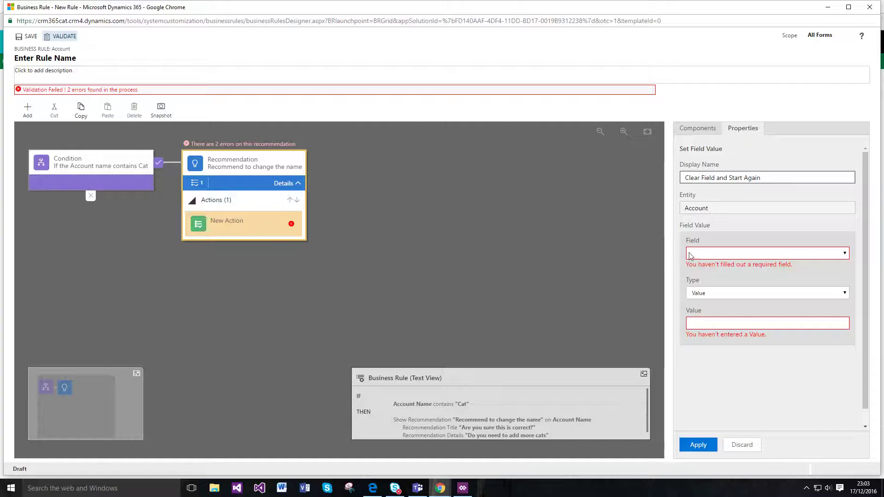
pyautogui.click(723, 254)
pyautogui.click(724, 276)
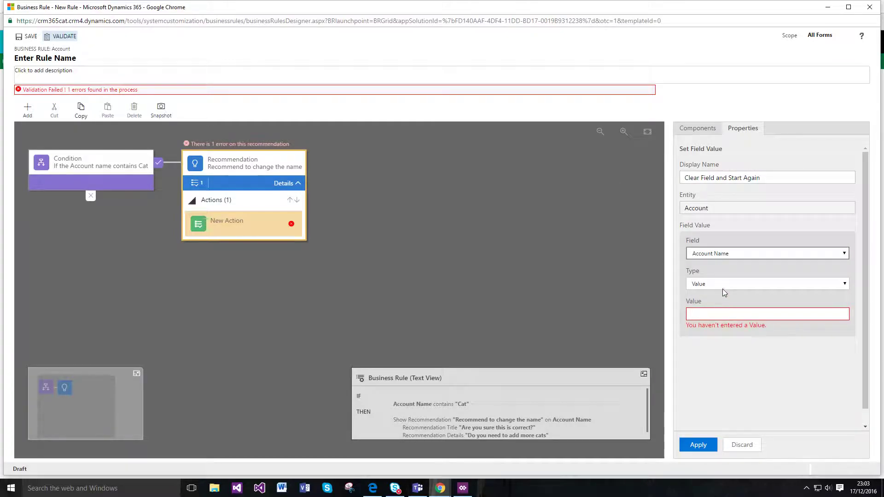
pyautogui.click(724, 287)
pyautogui.click(712, 310)
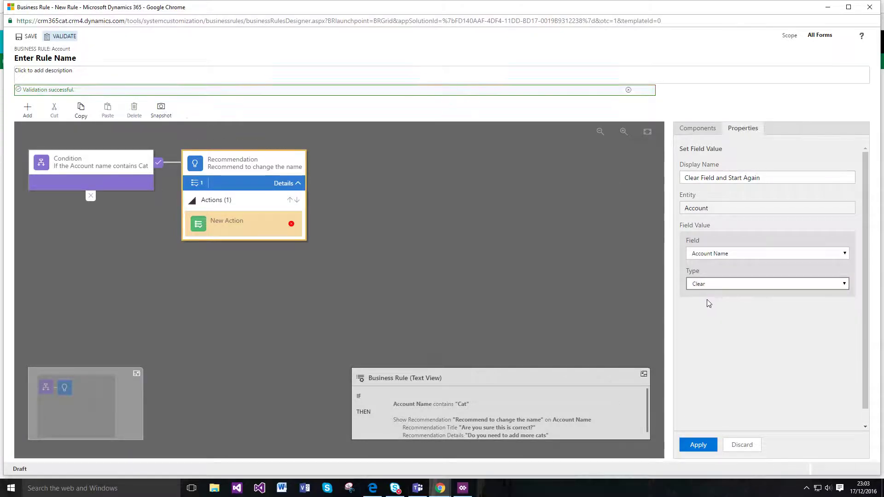
pyautogui.click(698, 445)
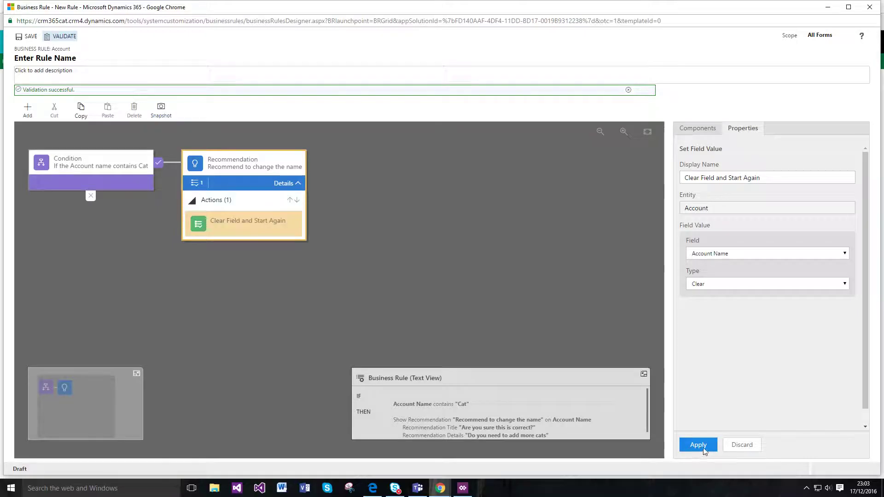
# Save the Account business rule and confirm its activation
pyautogui.click(29, 37)
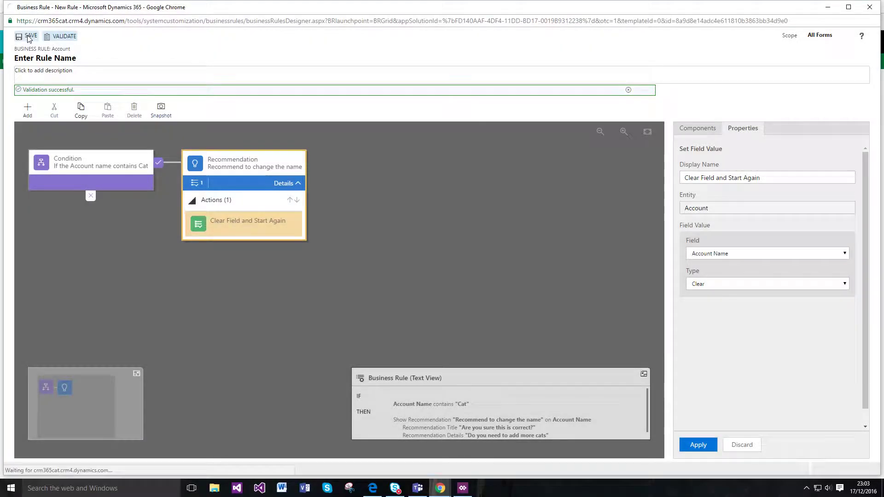
pyautogui.click(113, 60)
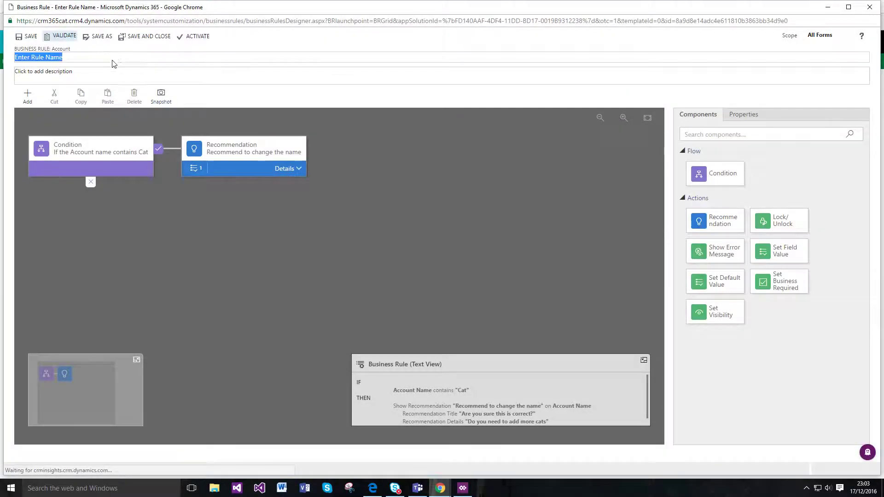
pyautogui.click(198, 36)
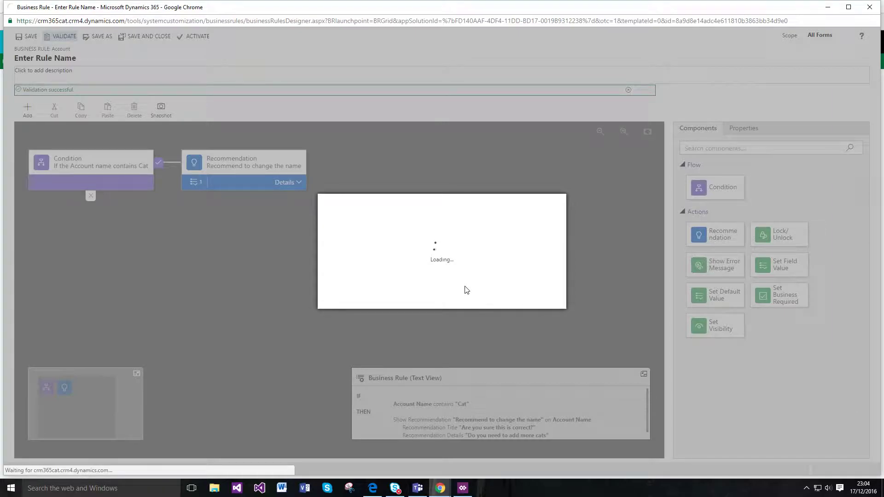
pyautogui.click(491, 303)
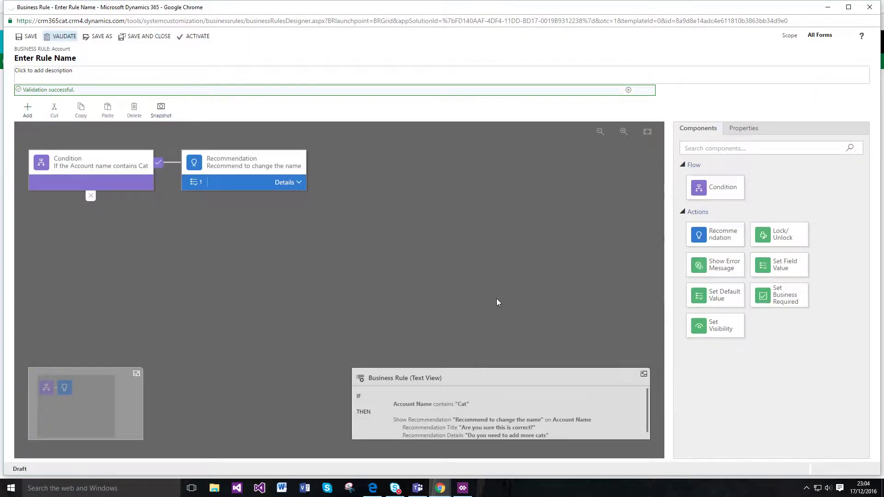
# Close the designer and open the Active Transport Inc. record from Active Accounts
pyautogui.click(870, 7)
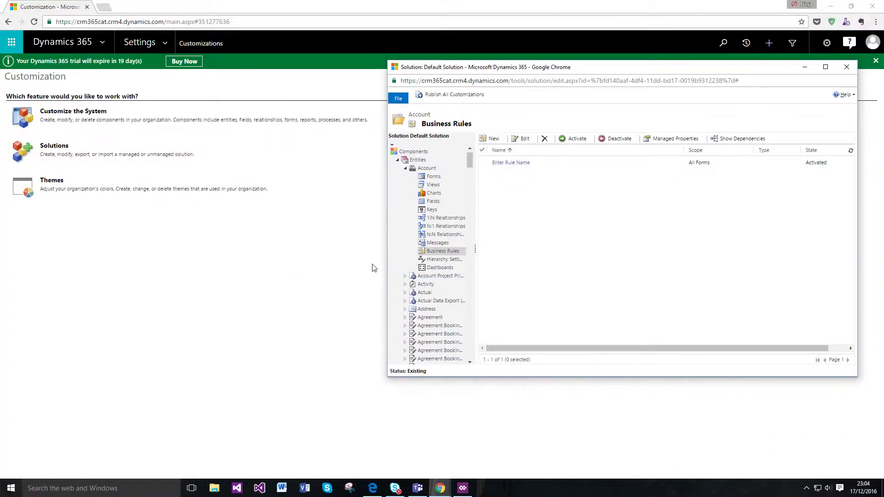
pyautogui.click(157, 42)
pyautogui.moveTo(58, 68)
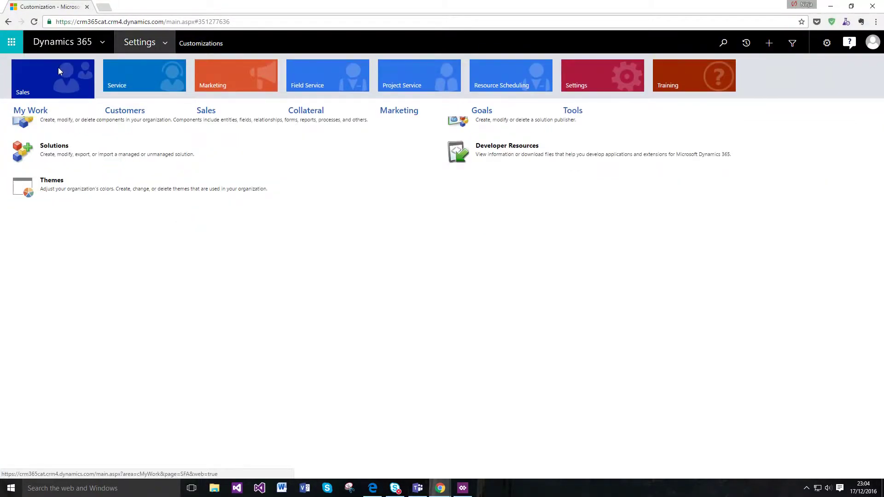
pyautogui.click(152, 130)
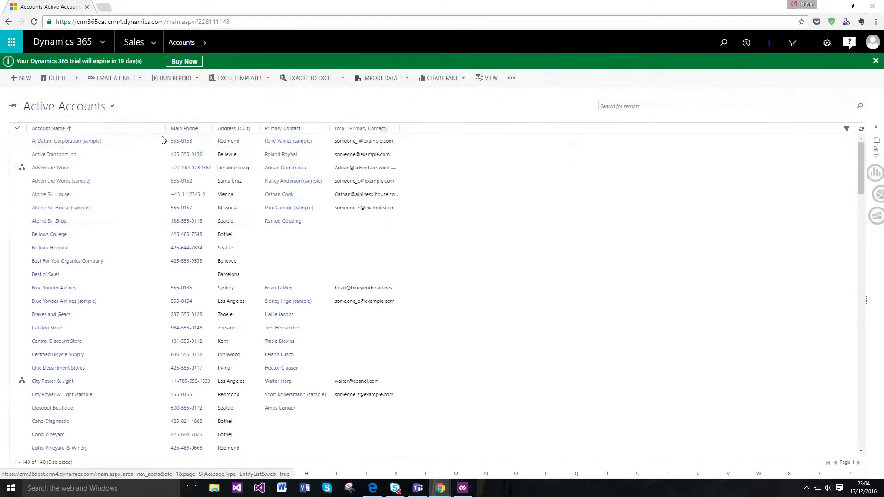
pyautogui.click(55, 155)
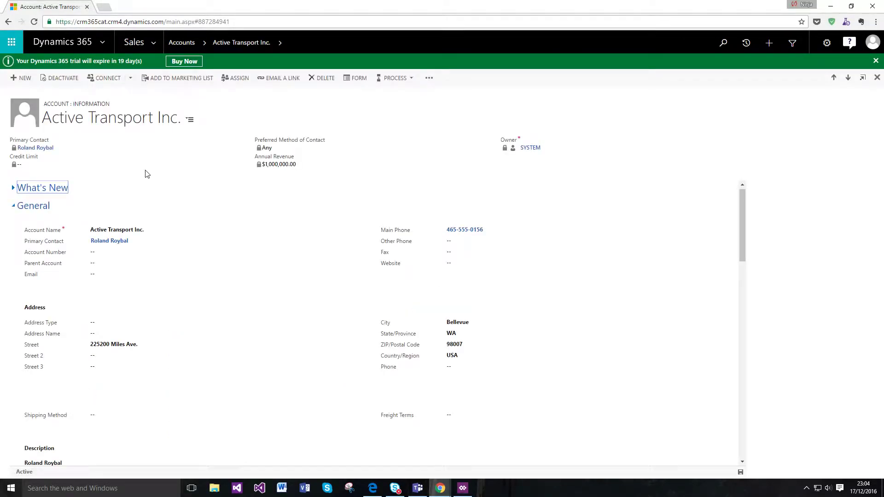
# Change the Account Name to 'World of Cats' and save the record
pyautogui.click(177, 231)
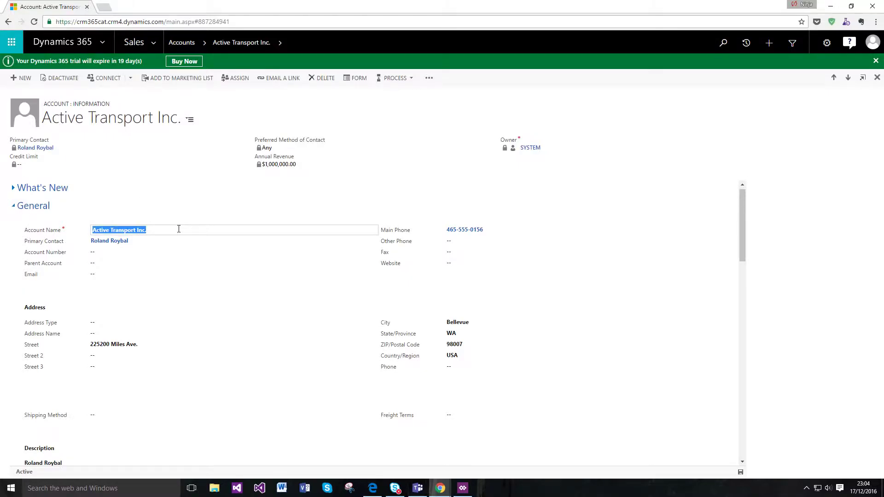
pyautogui.write('World of Cats')
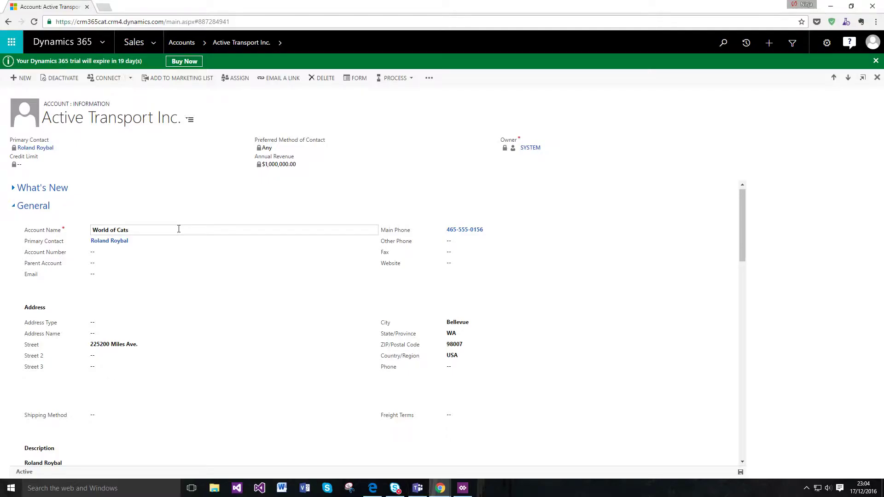
pyautogui.hotkey('ctrl', 's')
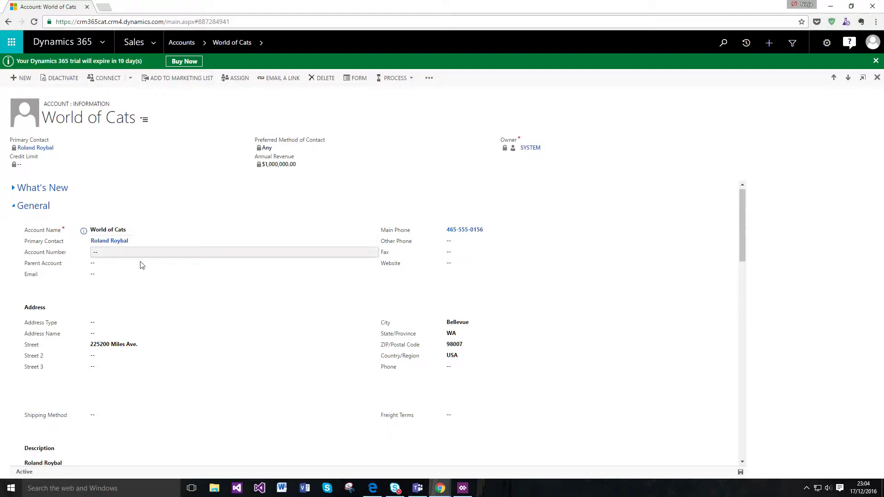
# Accept the Account Name recommendation so the field is cleared
pyautogui.click(83, 231)
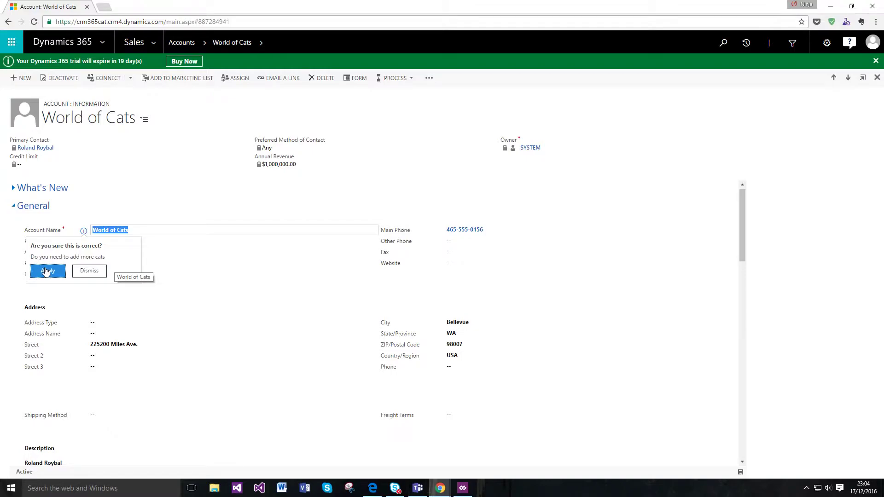
pyautogui.click(89, 272)
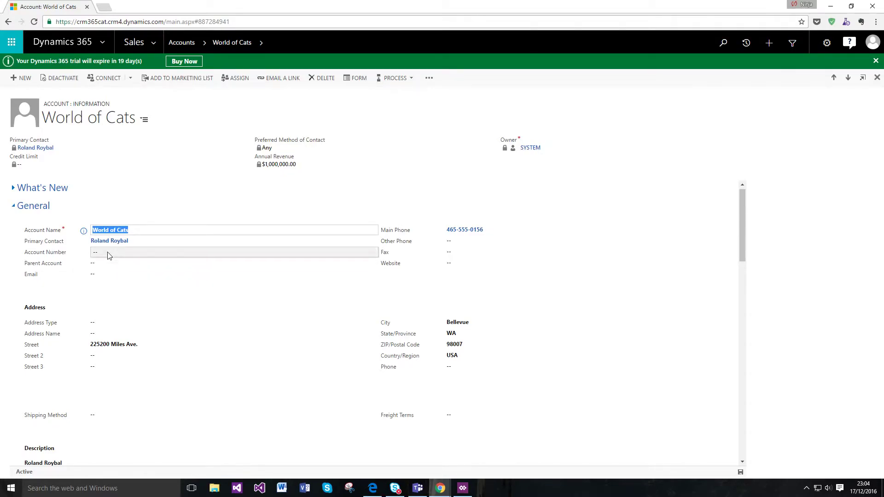
pyautogui.click(83, 231)
pyautogui.click(100, 269)
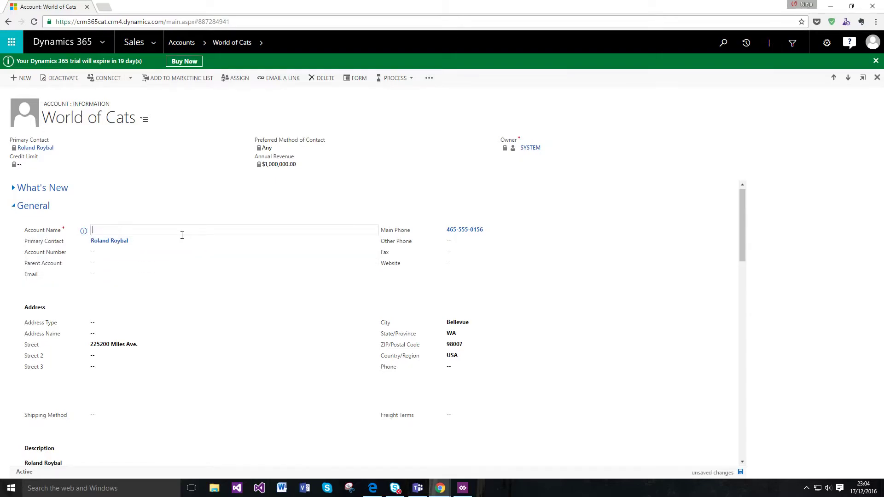
pyautogui.click(166, 212)
# Enter 'Hello Dog' as the new Account Name
pyautogui.click(154, 232)
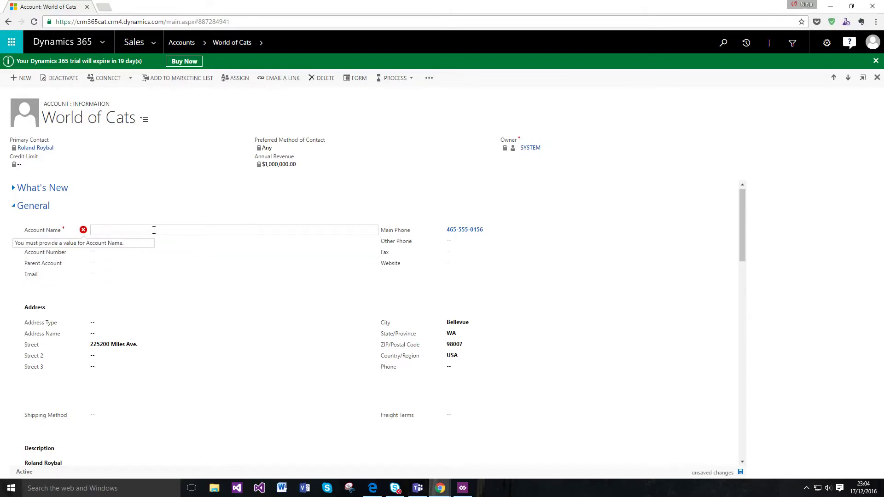
pyautogui.write('Hello Dog')
pyautogui.press('Return')
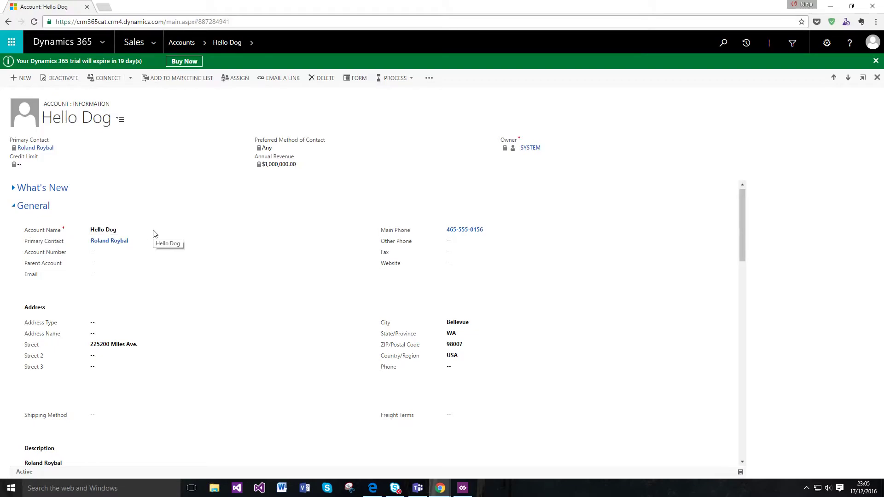